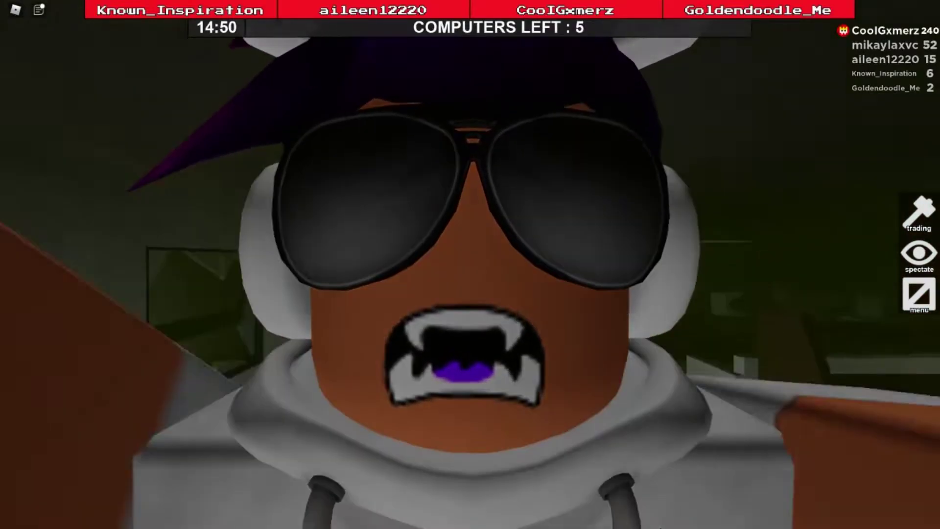
# Hack the in-game computer in Roblox with the interact key, then return to the desktop.
pyautogui.press('e')
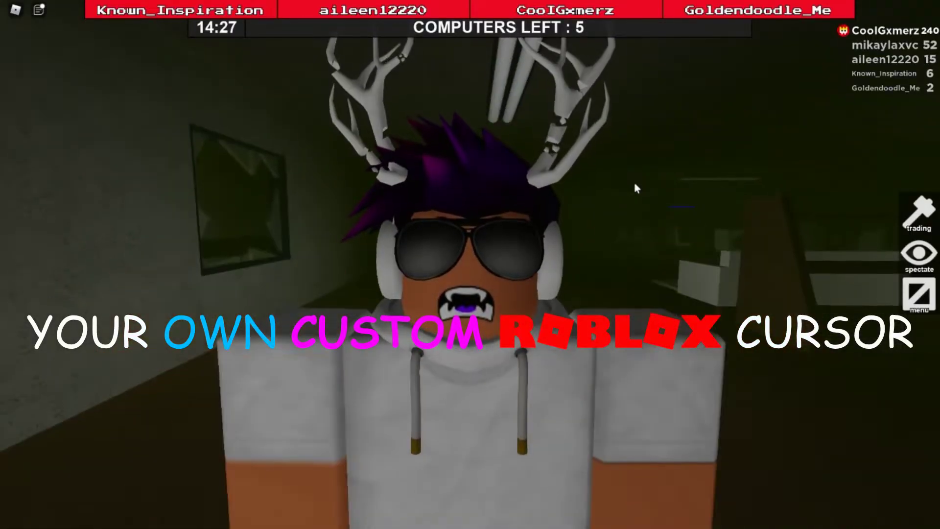
pyautogui.press('e')
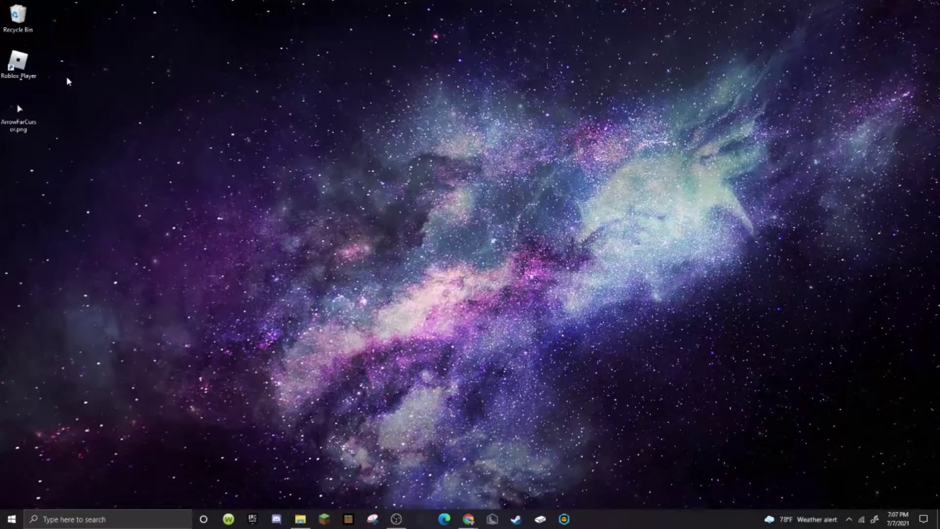
# Open the Roblox Player shortcut's file location, the version-b1fc630a745a4f26 folder.
pyautogui.rightClick(23, 64)
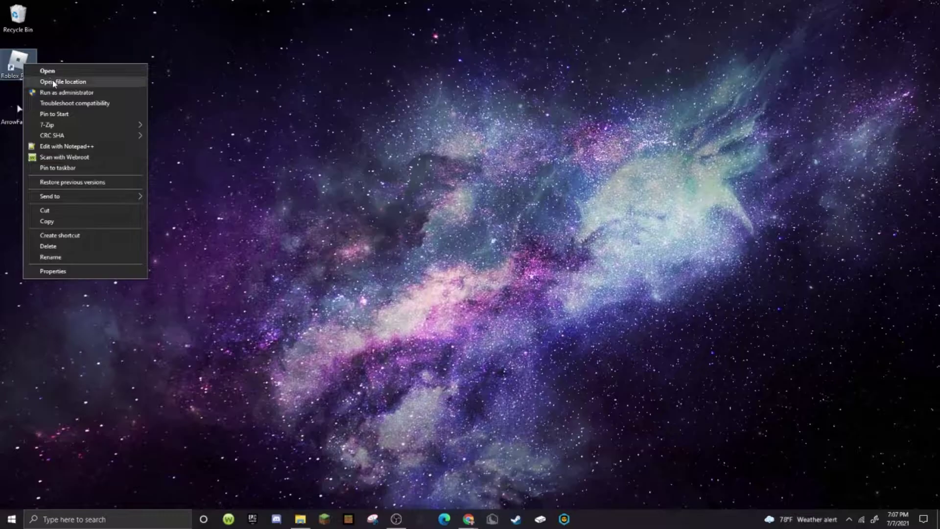
pyautogui.click(54, 82)
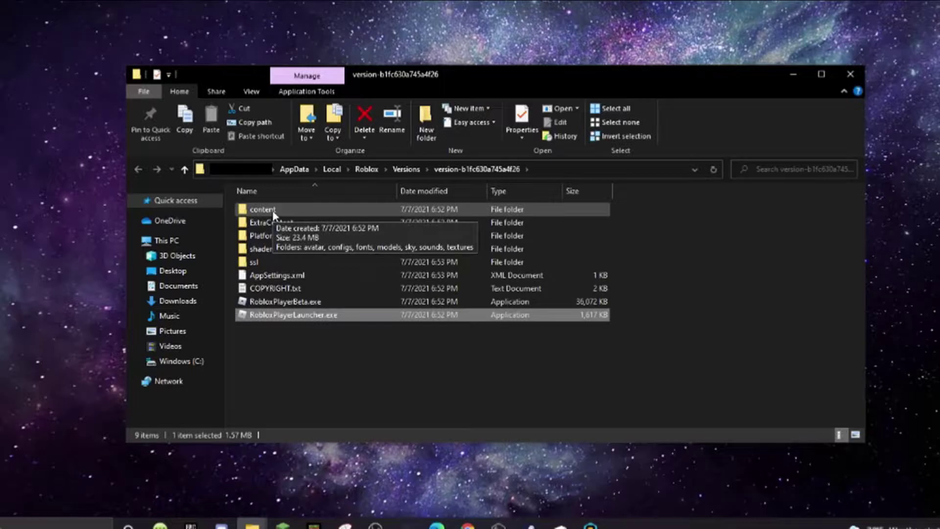
# Select and copy ArrowFarCursor.png and ArrowCursor.png from content\textures.
pyautogui.doubleClick(309, 209)
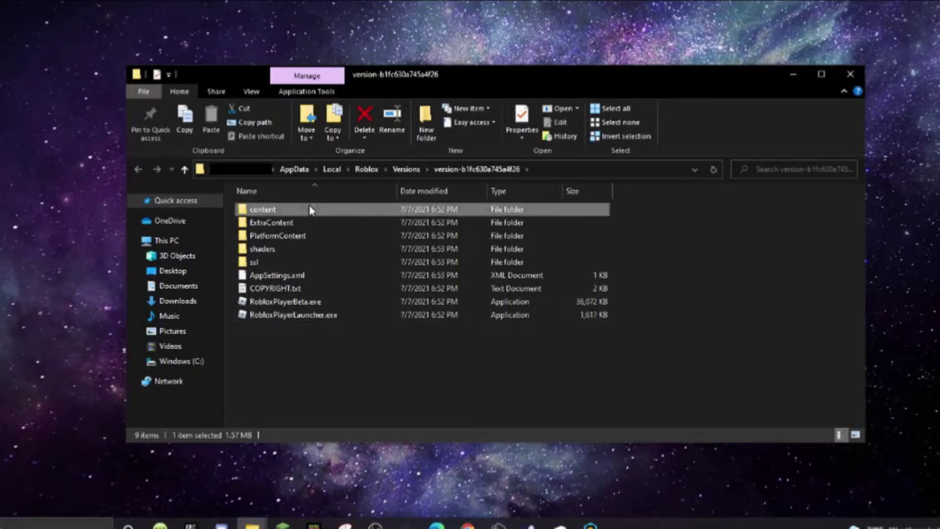
pyautogui.doubleClick(275, 292)
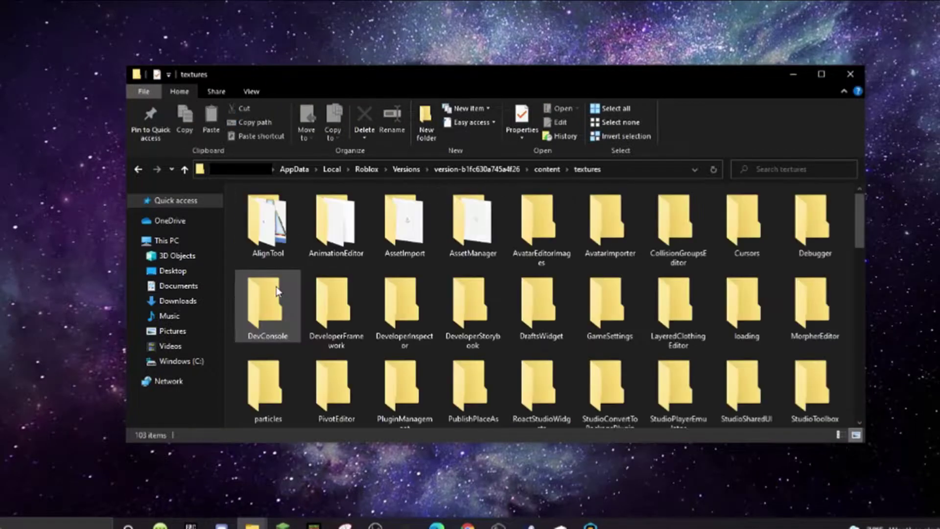
pyautogui.moveTo(862, 221); pyautogui.dragTo(867, 297)
pyautogui.click(268, 336)
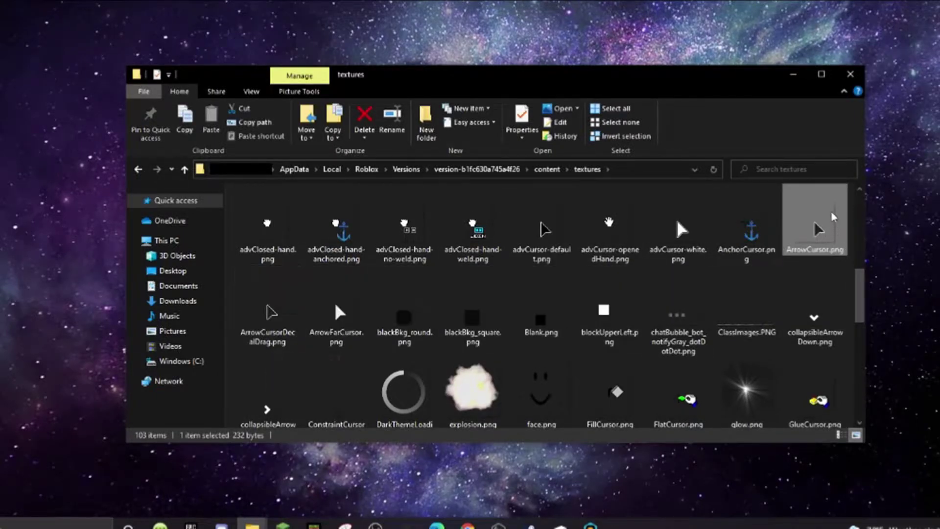
pyautogui.click(336, 309)
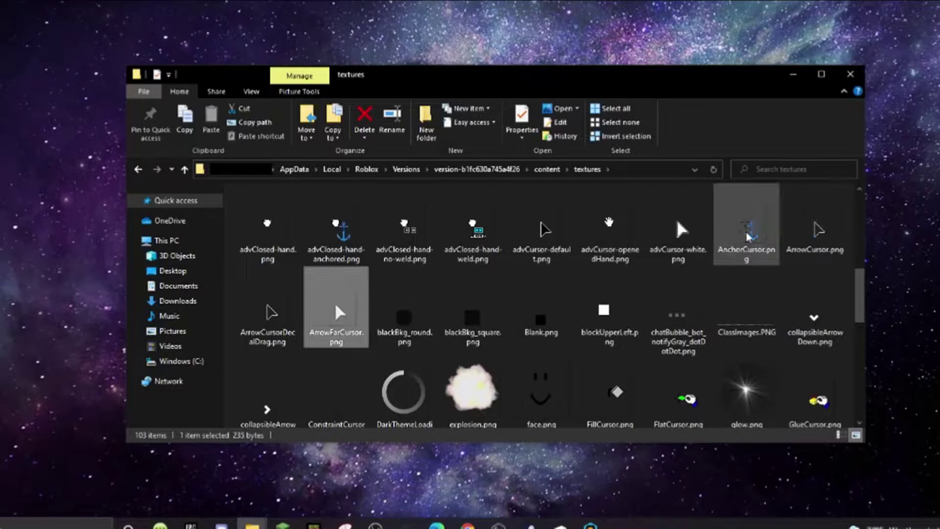
pyautogui.keyDown('ctrl'); pyautogui.click(828, 217); pyautogui.keyUp('ctrl')
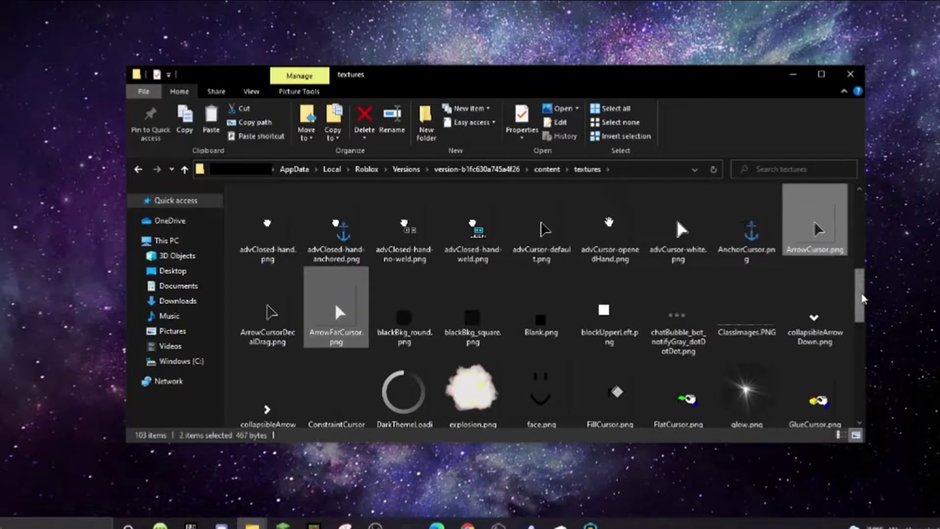
pyautogui.moveTo(859, 294); pyautogui.dragTo(864, 208)
# Paste both cursor images into Cursors\KeyboardMouse, replacing the existing files.
pyautogui.click(746, 234)
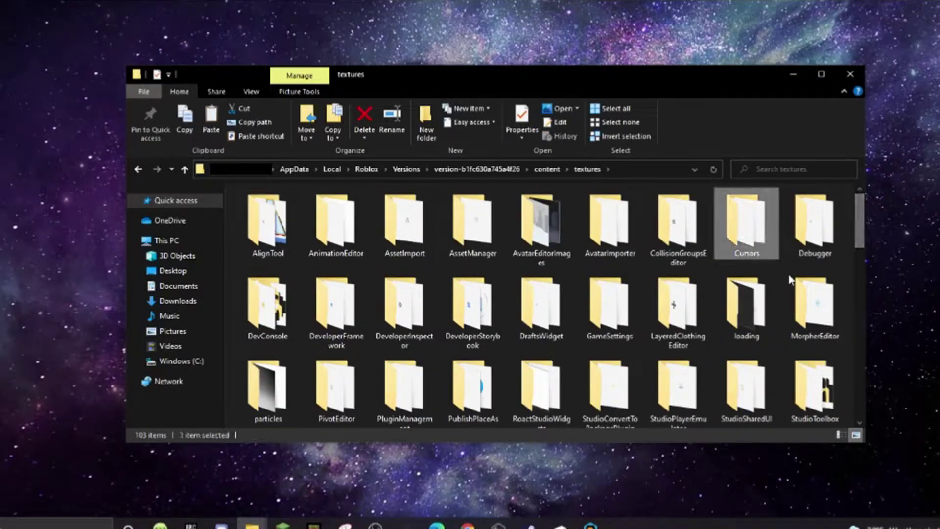
pyautogui.doubleClick(746, 234)
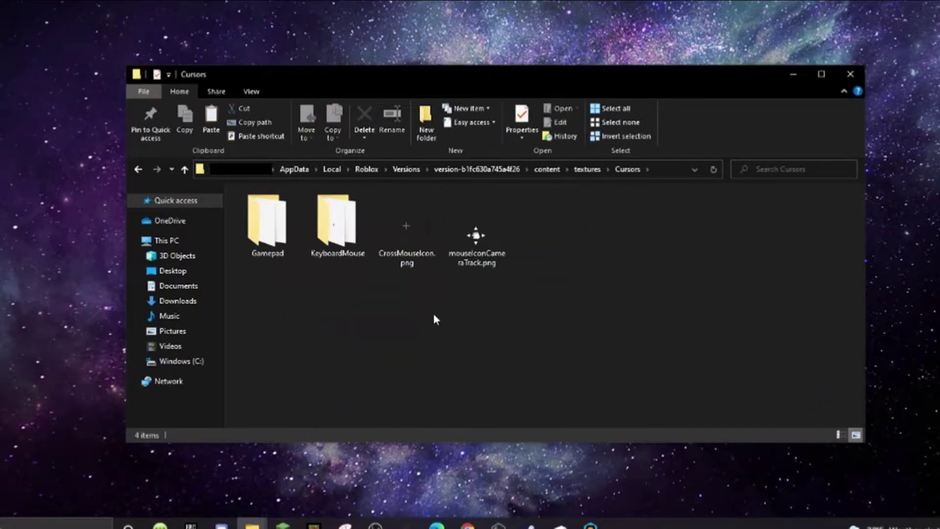
pyautogui.doubleClick(332, 218)
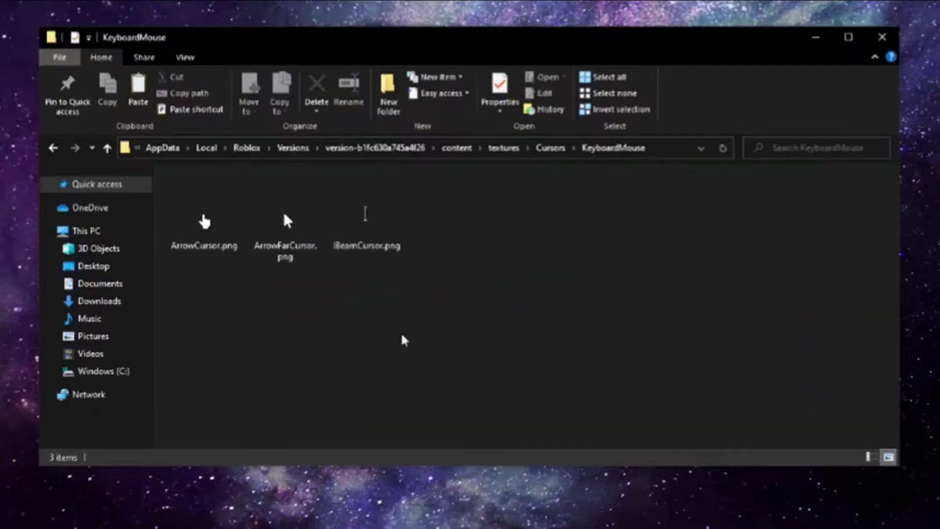
pyautogui.hotkey('ctrl', 'v')
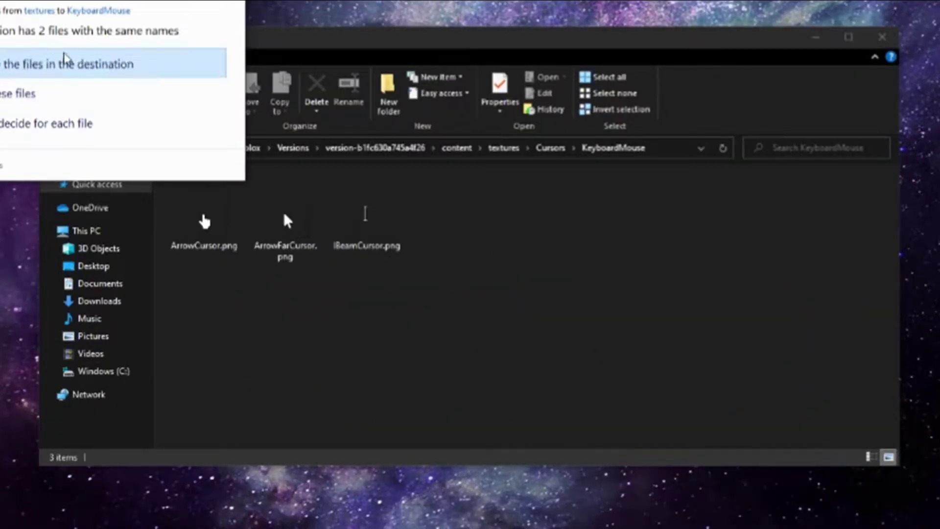
pyautogui.click(67, 62)
pyautogui.click(285, 240)
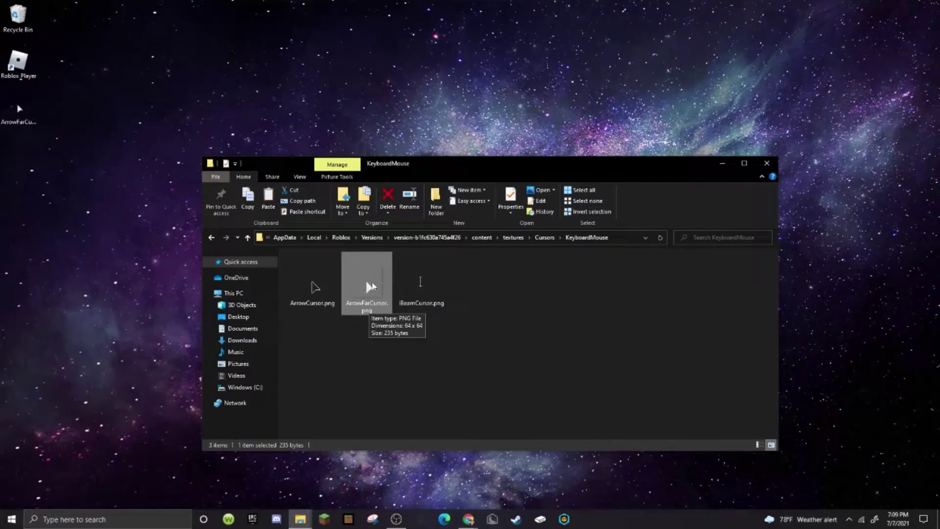
# Open ArrowFarCursor.png from the KeyboardMouse folder in paint.net using Open with.
pyautogui.click(66, 117)
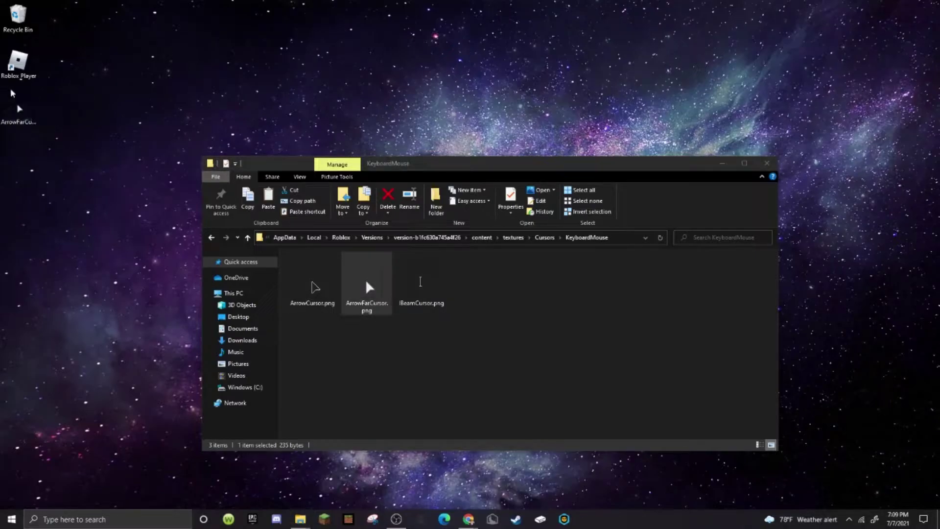
pyautogui.click(18, 110)
pyautogui.click(367, 284)
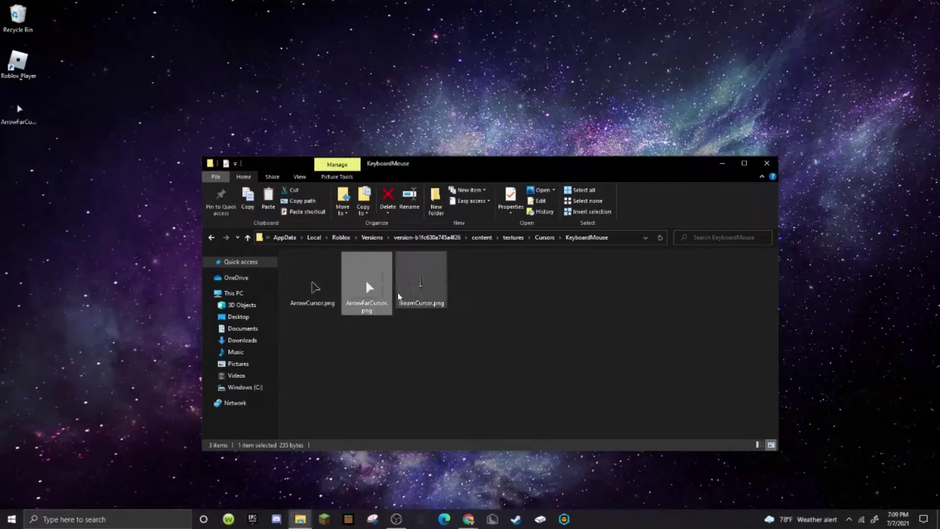
pyautogui.rightClick(374, 287)
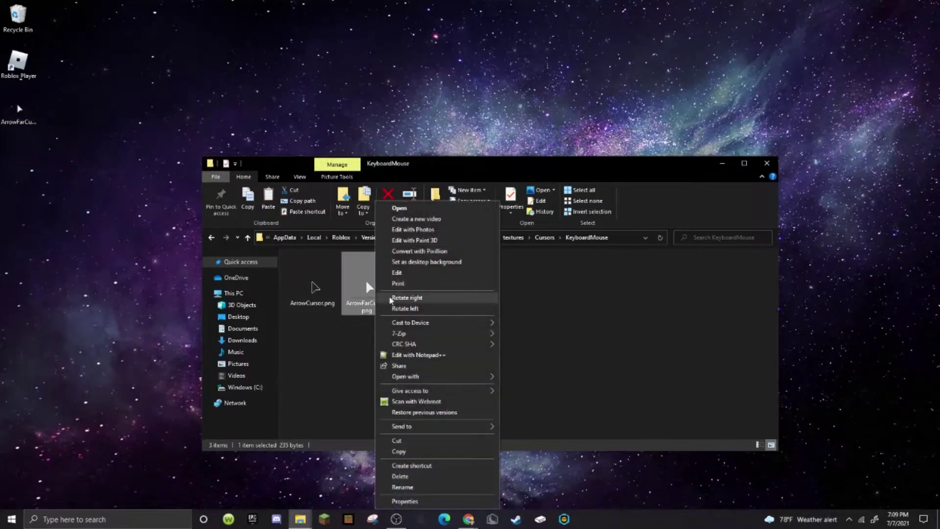
pyautogui.moveTo(424, 376)
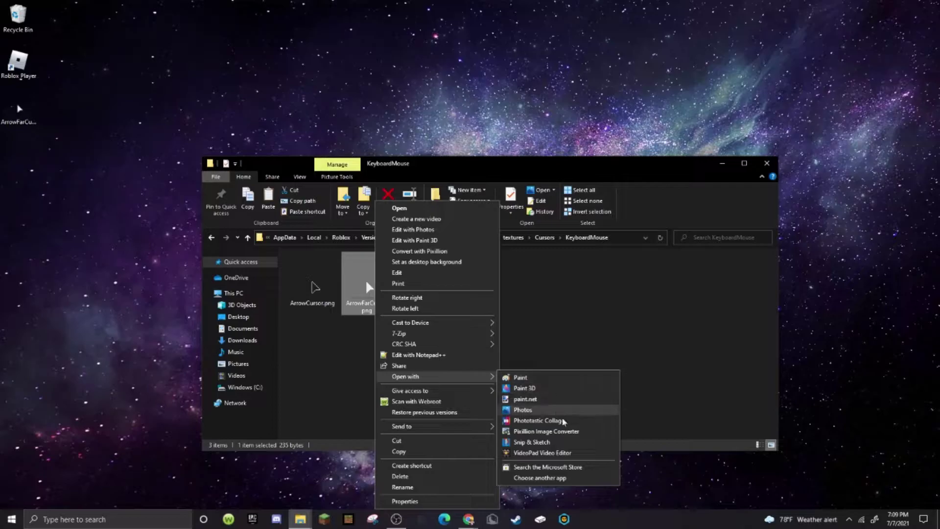
pyautogui.click(516, 325)
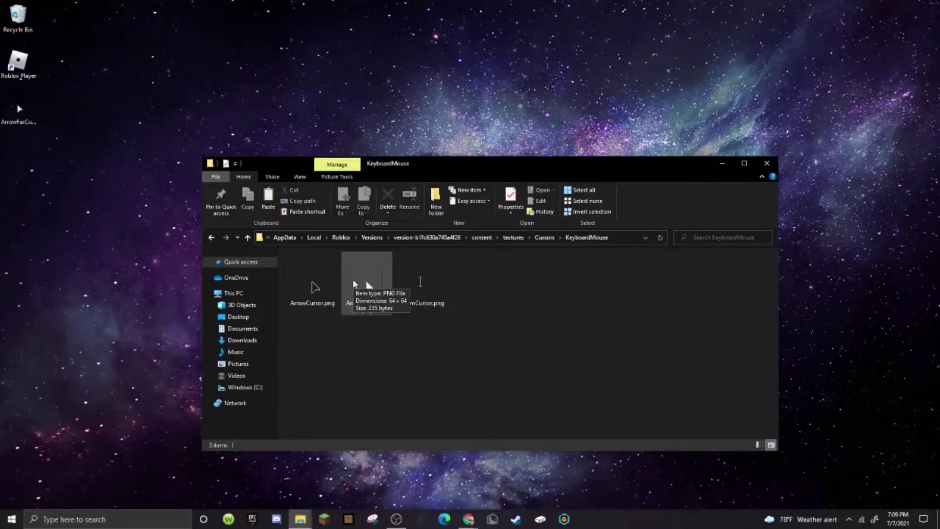
pyautogui.rightClick(353, 282)
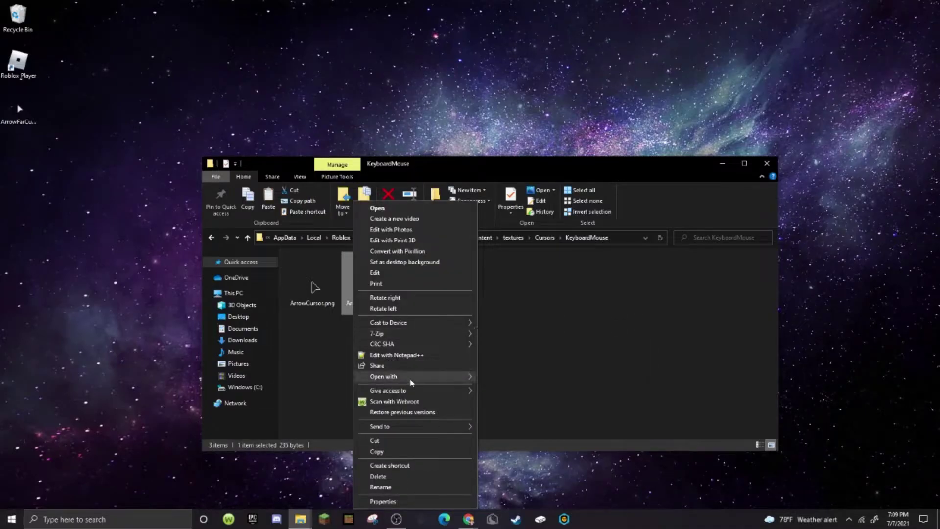
pyautogui.moveTo(416, 376)
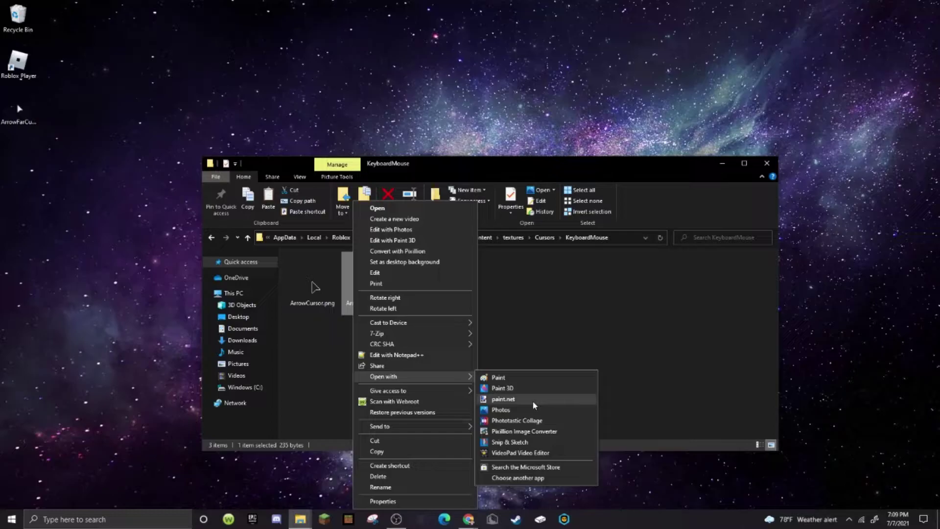
pyautogui.click(534, 405)
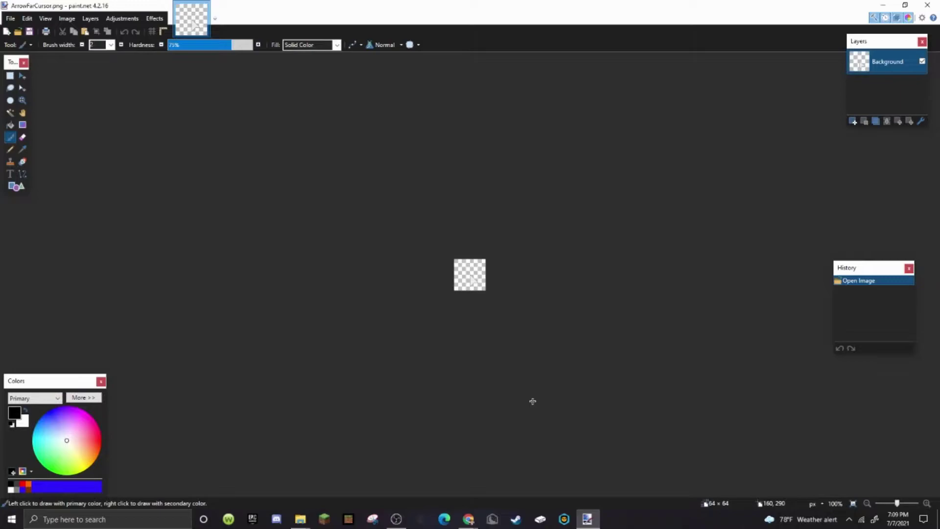
# Magic-wand select the arrow's white interior and delete it, leaving only the outline.
pyautogui.scroll(7, 470, 287)
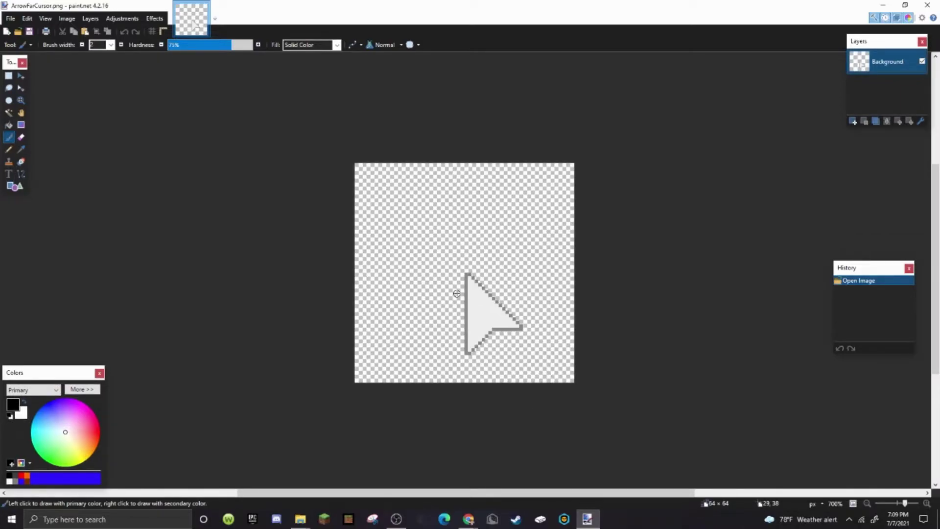
pyautogui.scroll(-2, 456, 293)
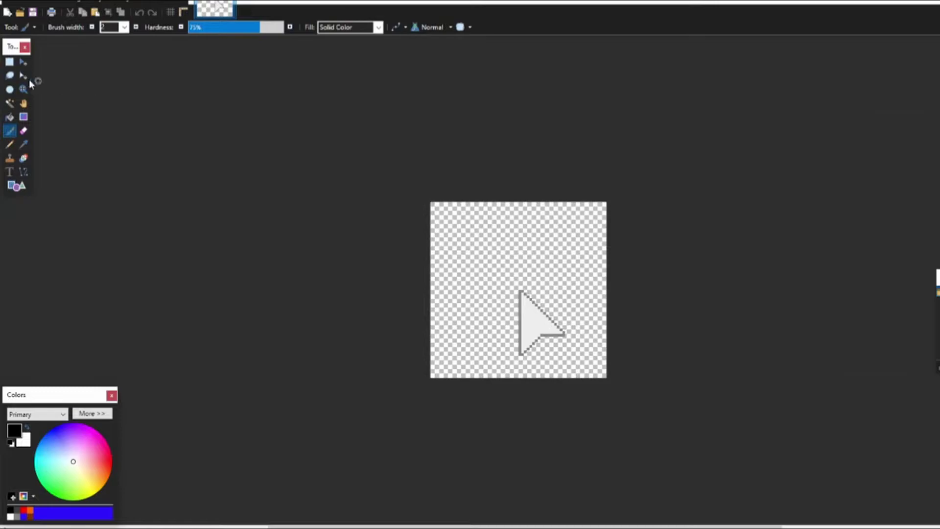
pyautogui.click(11, 104)
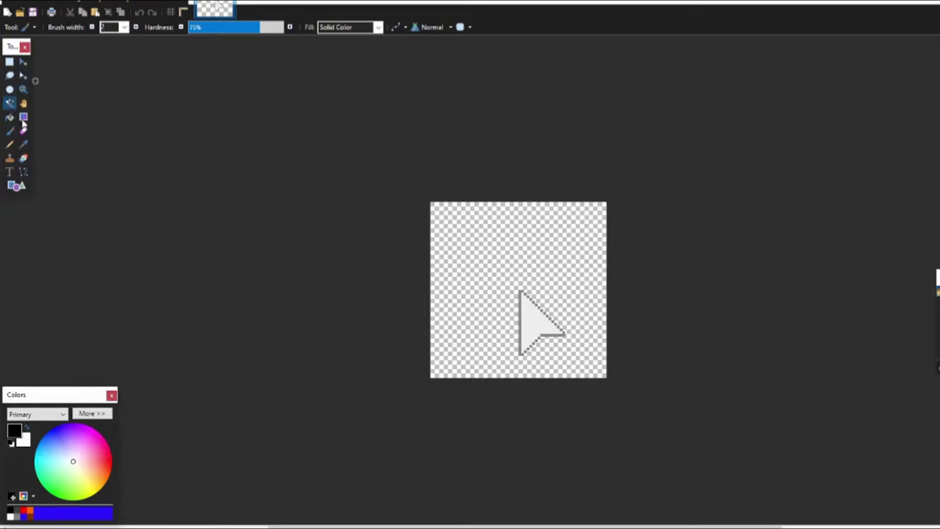
pyautogui.click(531, 323)
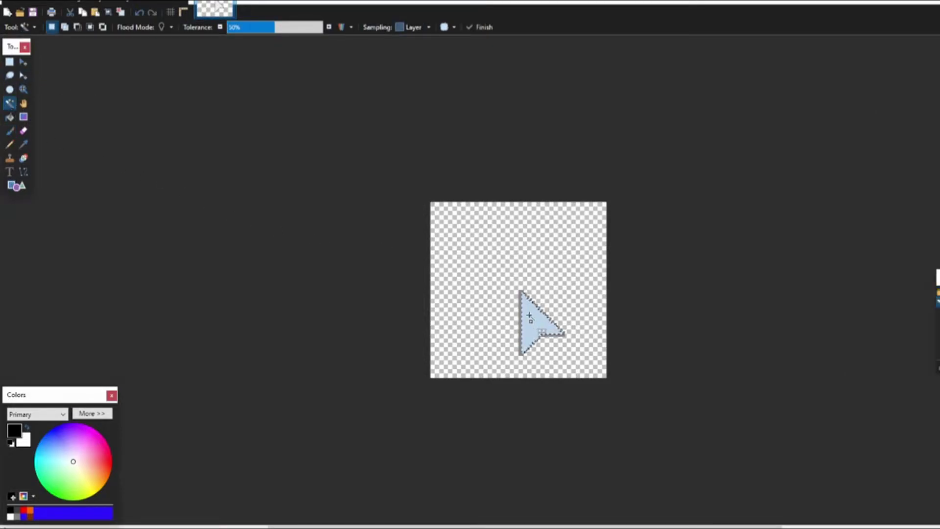
pyautogui.press('Delete')
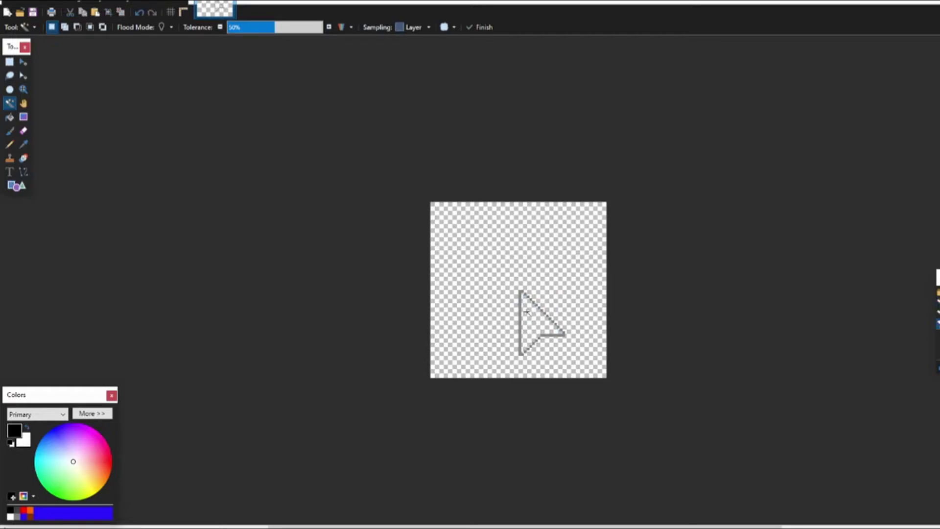
pyautogui.scroll(1, 526, 311)
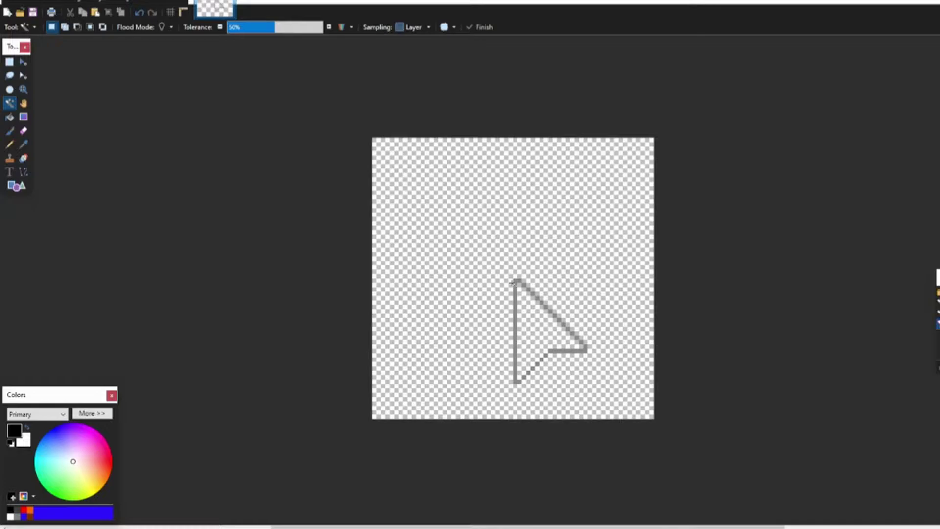
pyautogui.scroll(-1, 512, 283)
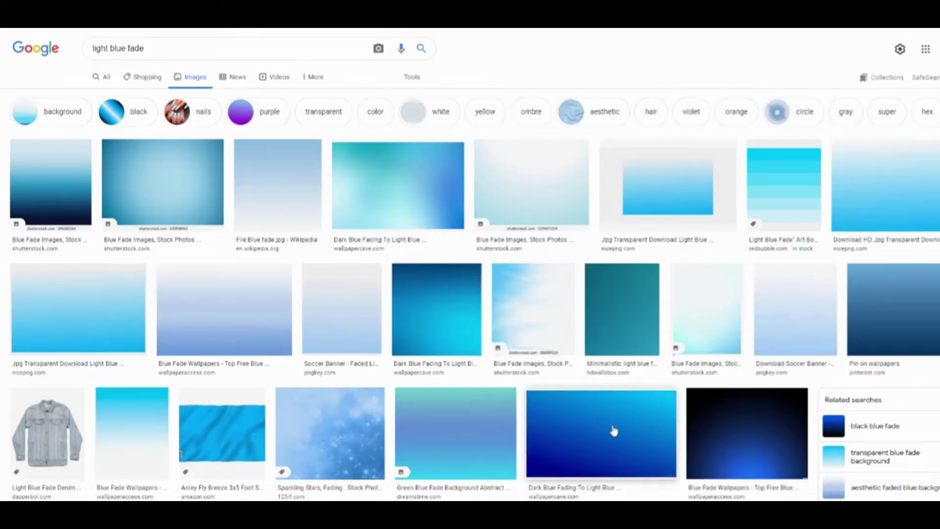
# Browse the light blue fade results and copy the light-to-dark blue gradient wallpaper.
pyautogui.scroll(-5, 613, 430)
pyautogui.scroll(6, 446, 256)
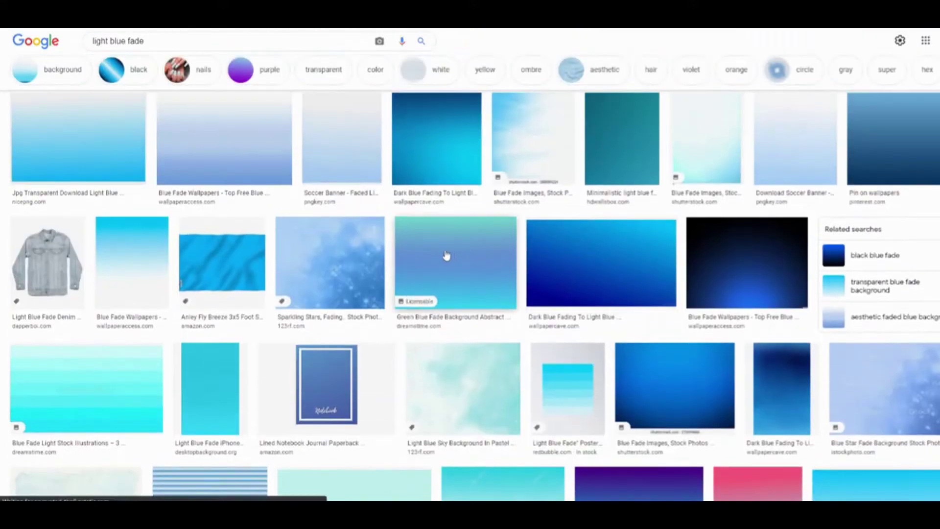
pyautogui.scroll(-5, 546, 300)
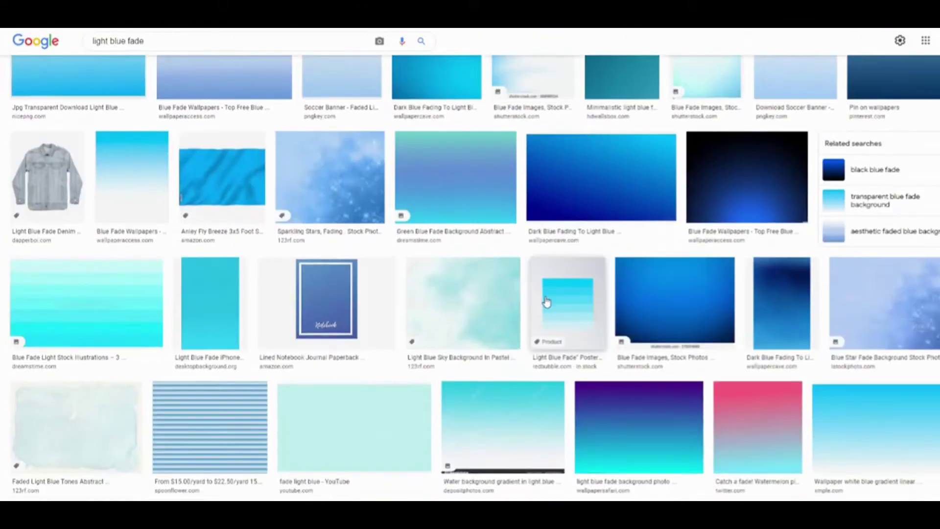
pyautogui.scroll(3, 546, 300)
pyautogui.scroll(2, 593, 373)
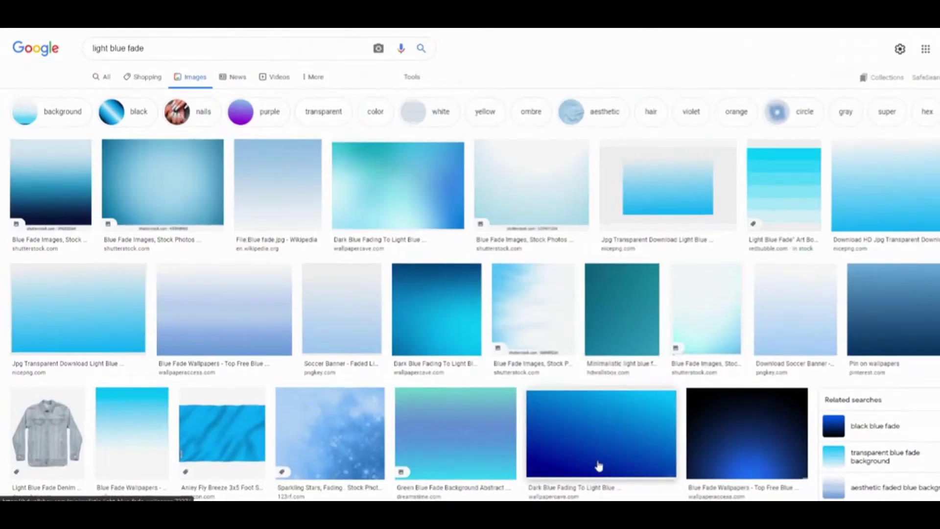
pyautogui.scroll(-2, 624, 458)
pyautogui.scroll(-10, 622, 452)
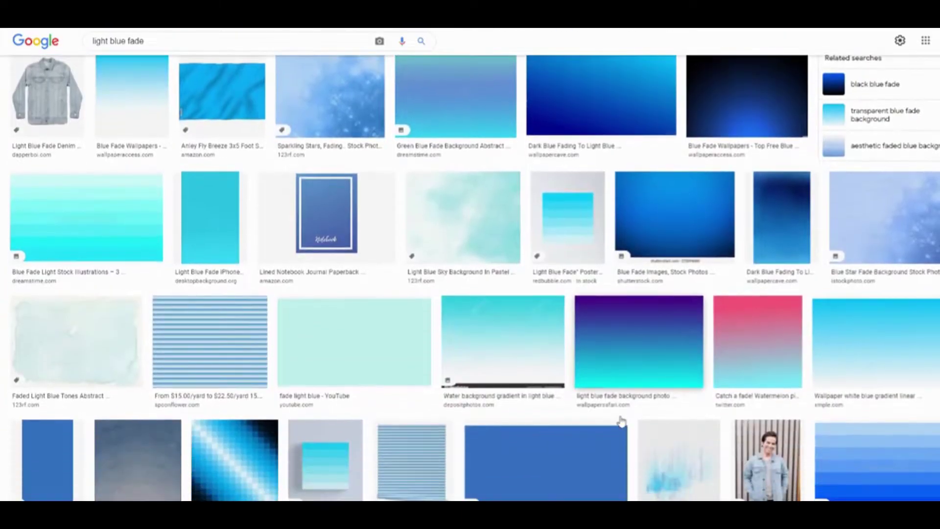
pyautogui.scroll(10, 618, 406)
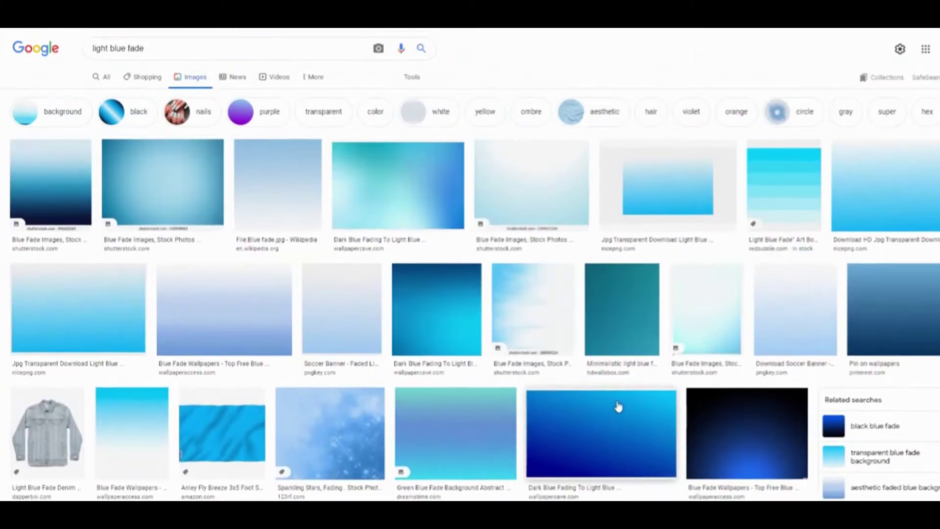
pyautogui.click(619, 407)
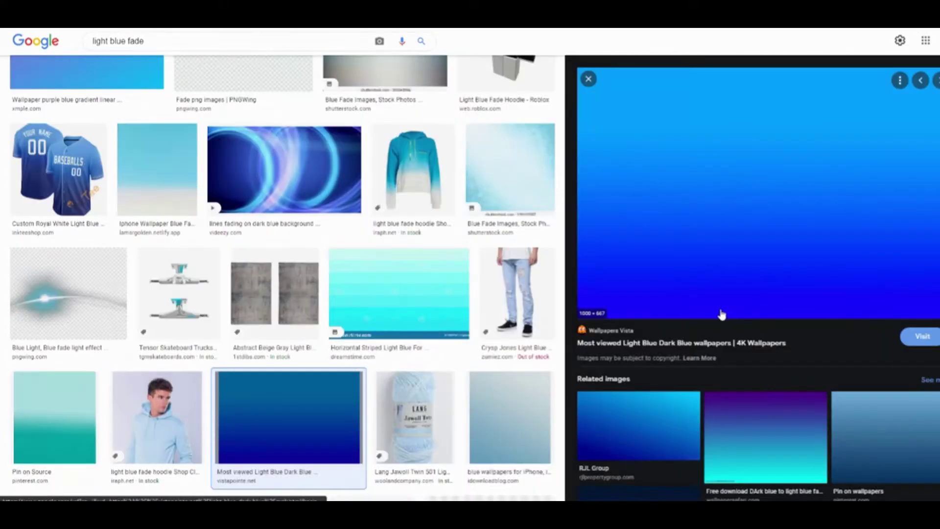
pyautogui.rightClick(743, 193)
pyautogui.click(781, 317)
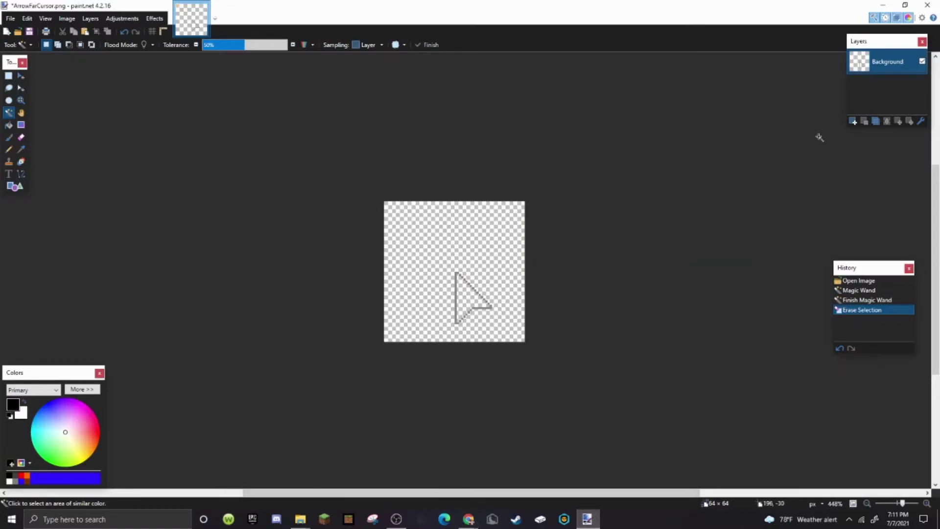
# Add a new layer and paste the blue gradient into it, keeping the canvas size.
pyautogui.click(854, 122)
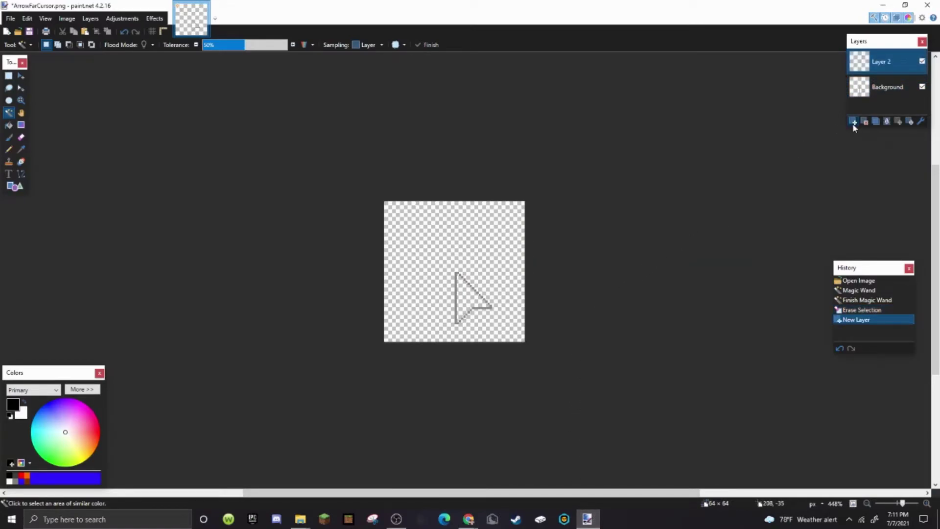
pyautogui.hotkey('ctrl', 'v')
pyautogui.click(450, 329)
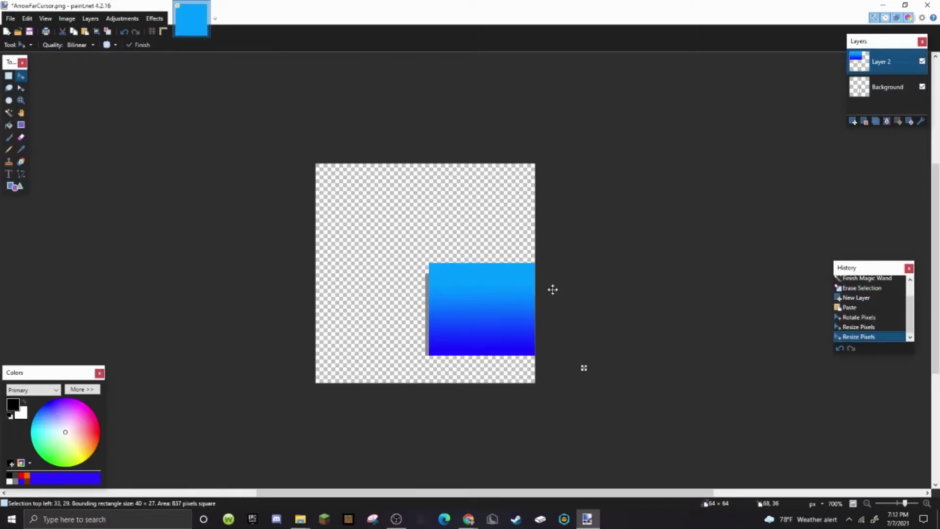
# Position the gradient over the arrow and move the Background arrow layer above it.
pyautogui.moveTo(552, 289)
pyautogui.mouseDown()
pyautogui.moveTo(567, 256)
pyautogui.moveTo(500, 251)
pyautogui.moveTo(541, 275)
pyautogui.moveTo(538, 286)
pyautogui.mouseUp()
pyautogui.scroll(1, 441, 324)
pyautogui.moveTo(447, 298); pyautogui.dragTo(474, 304)
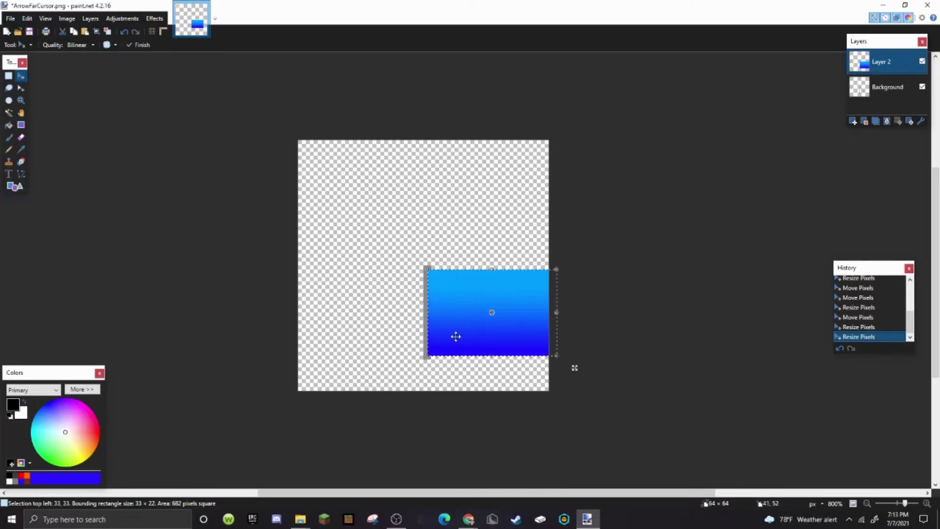
pyautogui.moveTo(880, 87); pyautogui.dragTo(849, 46)
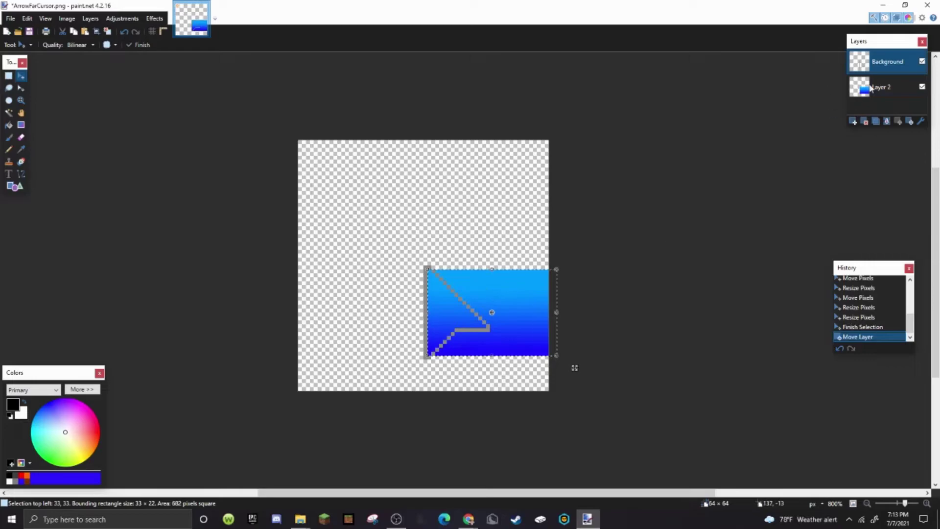
# Delete the gradient outside the arrow, save ArrowFarCursor.png, and switch back to File Explorer.
pyautogui.click(8, 76)
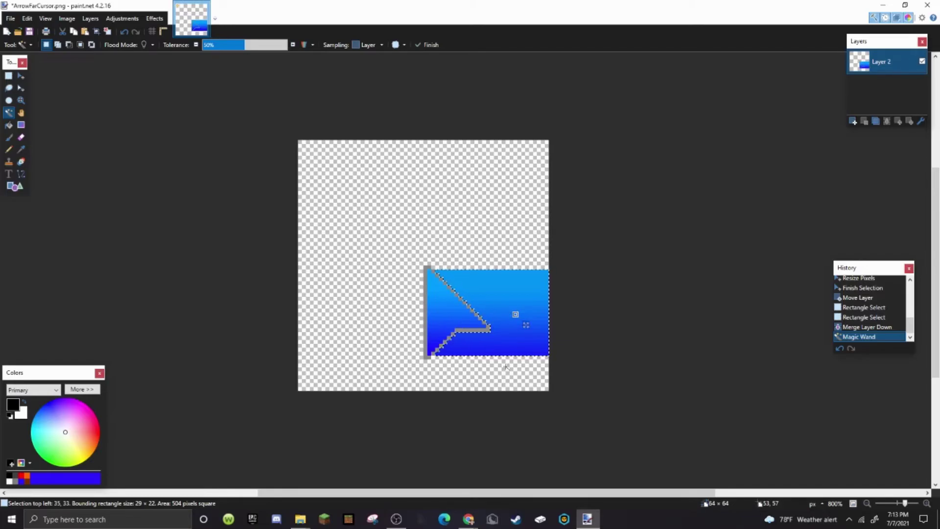
pyautogui.press('Delete')
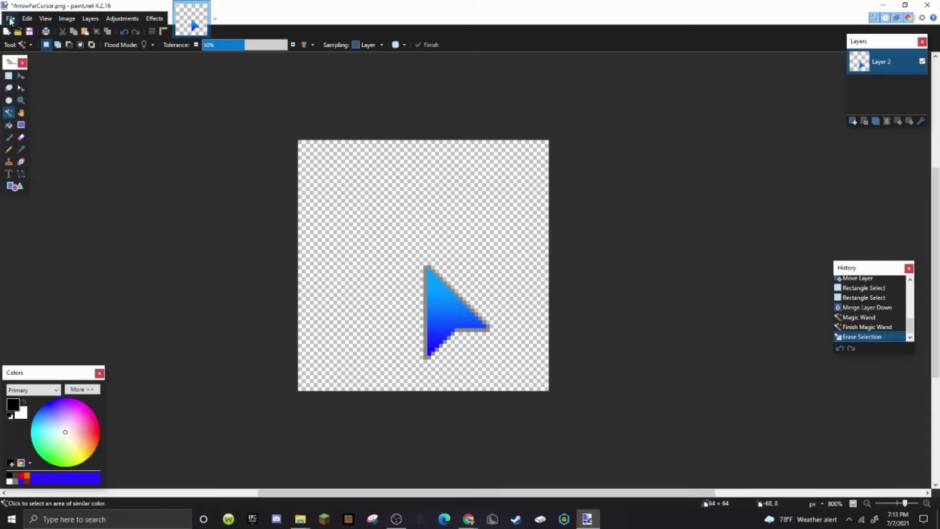
pyautogui.click(10, 19)
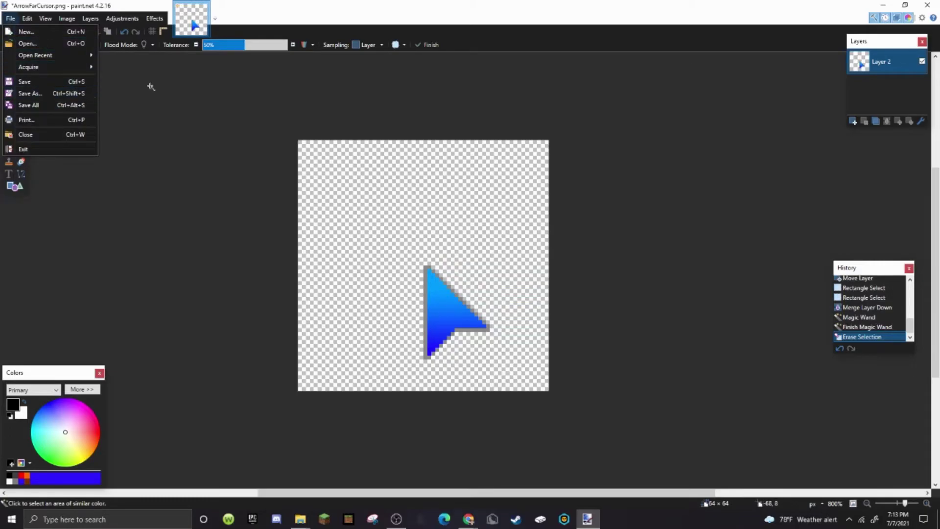
pyautogui.hotkey('alt', 'Tab')
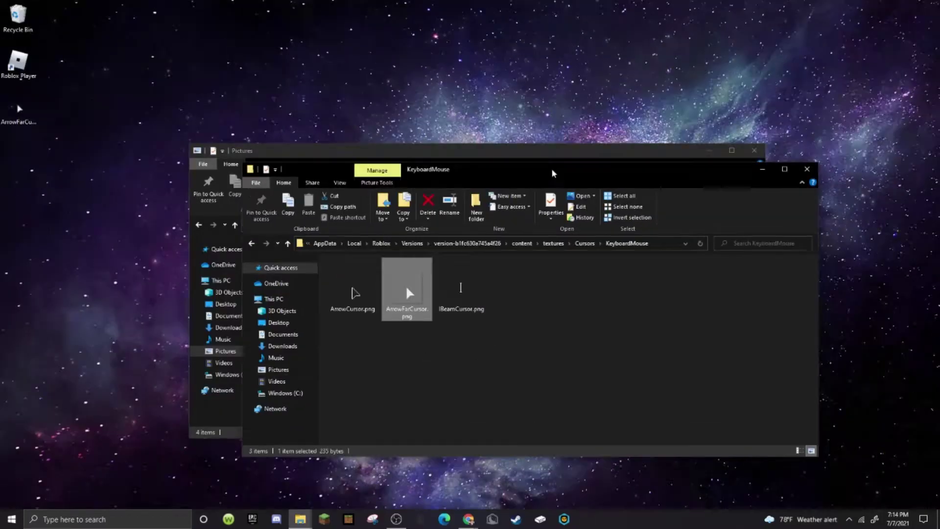
# Arrange the Pictures and KeyboardMouse Explorer windows so both are visible.
pyautogui.moveTo(546, 175); pyautogui.dragTo(599, 330)
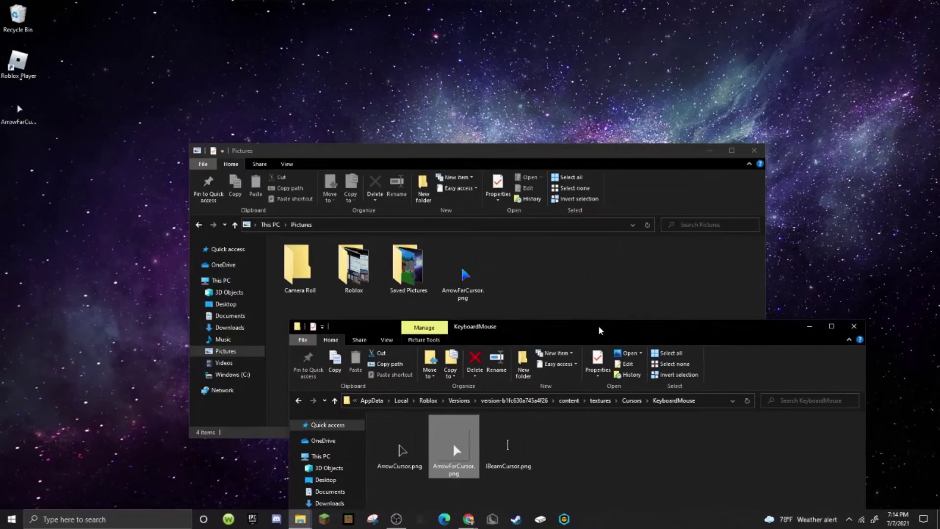
pyautogui.moveTo(502, 163); pyautogui.dragTo(395, 63)
pyautogui.moveTo(725, 336); pyautogui.dragTo(696, 233)
pyautogui.click(488, 380)
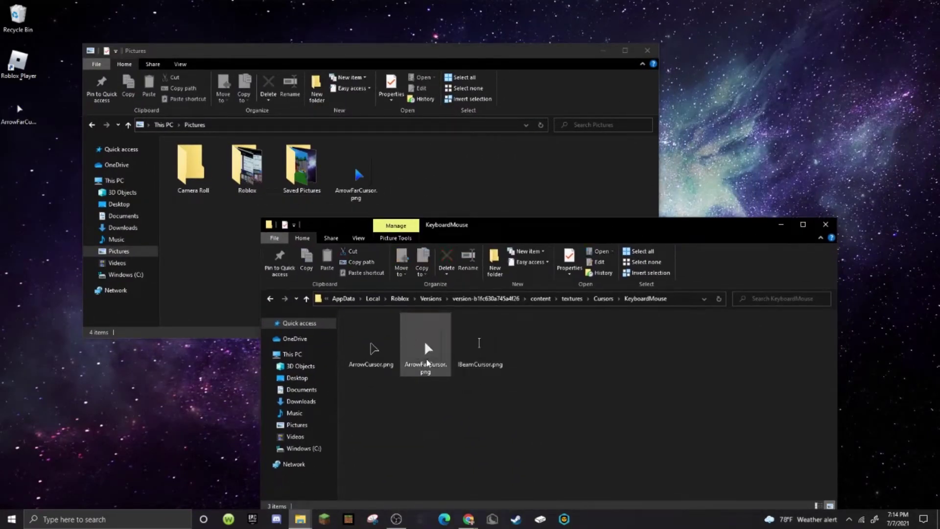
pyautogui.click(355, 167)
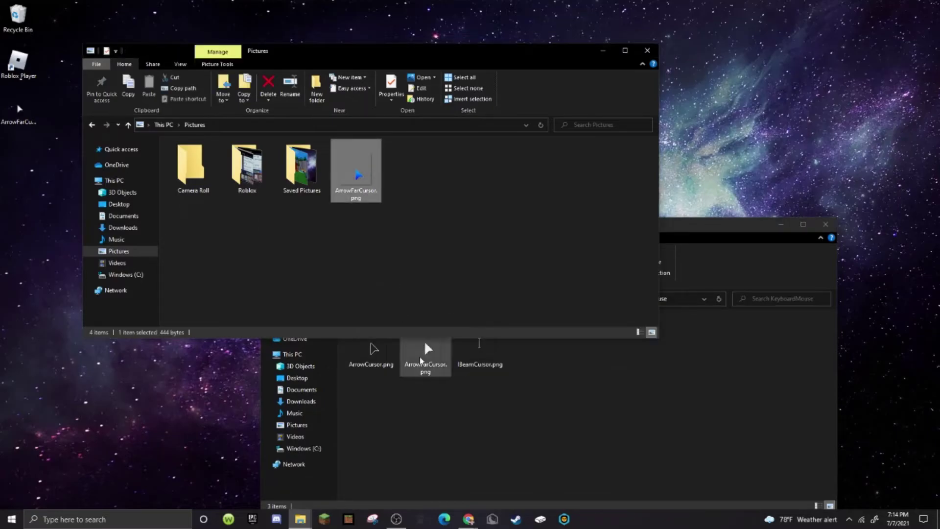
pyautogui.click(383, 167)
pyautogui.click(745, 231)
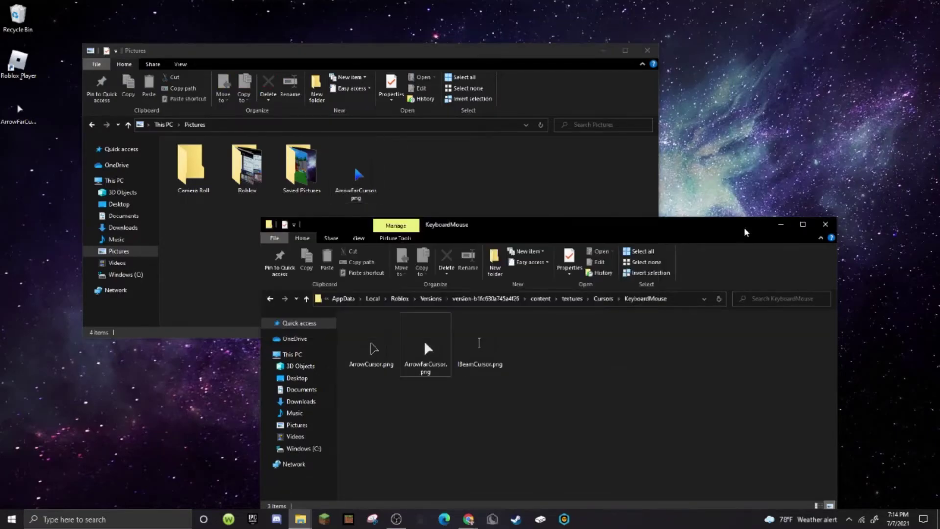
# Copy the edited ArrowFarCursor.png from Pictures into KeyboardMouse, replacing the original, then close that folder.
pyautogui.click(361, 173)
pyautogui.click(472, 423)
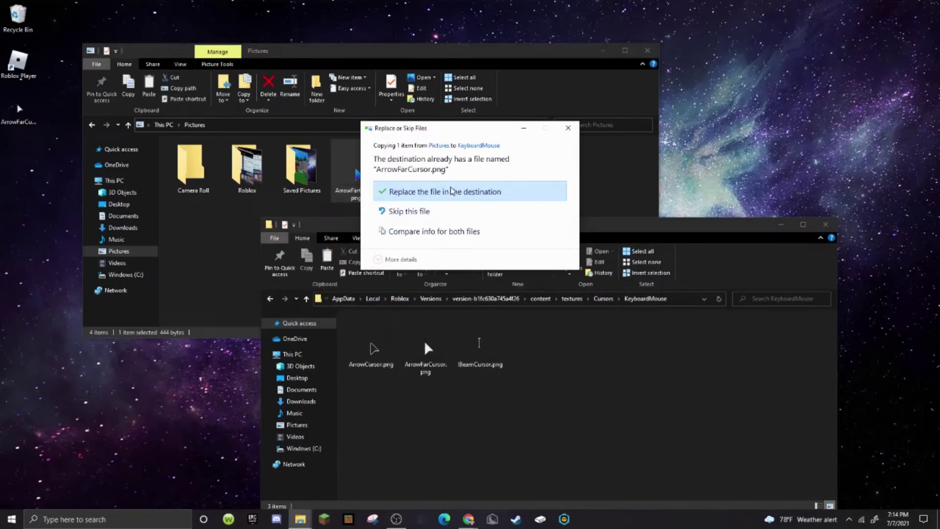
pyautogui.click(452, 191)
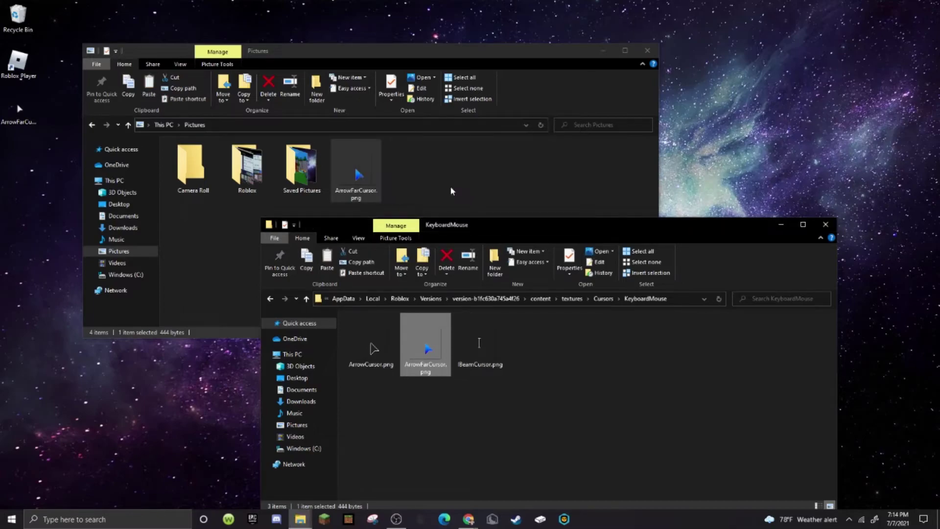
pyautogui.click(450, 191)
pyautogui.click(553, 392)
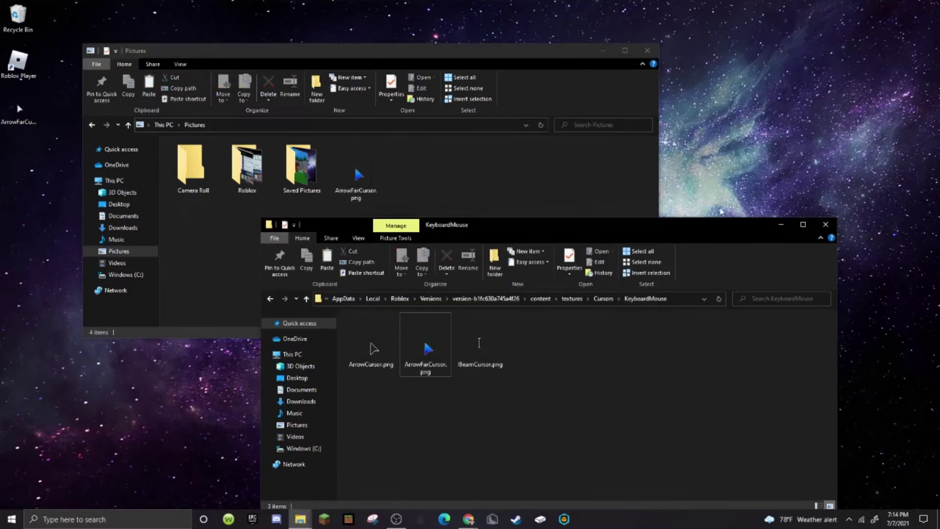
pyautogui.click(831, 226)
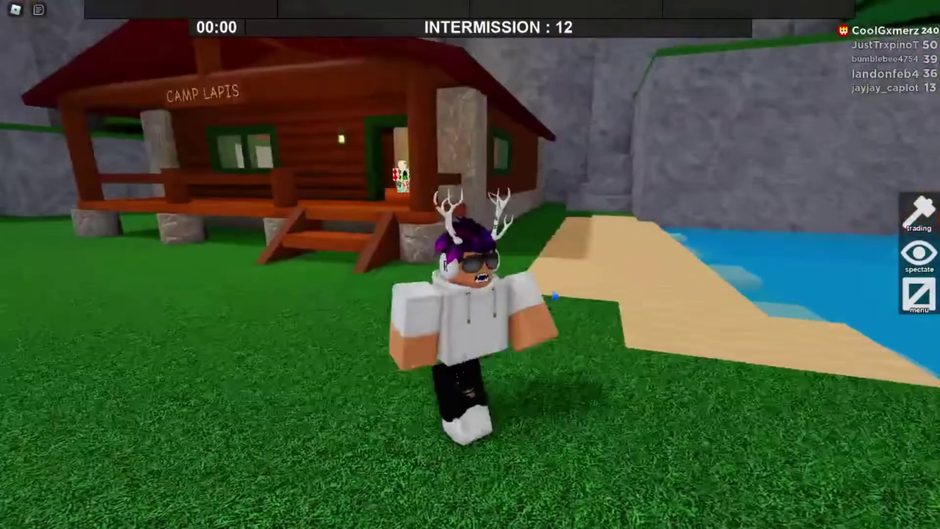
# Walk, jump and orbit the camera around the lobby until the Facility round starts.
pyautogui.scroll(-5, 550, 295)
pyautogui.press('w')
pyautogui.press('space')
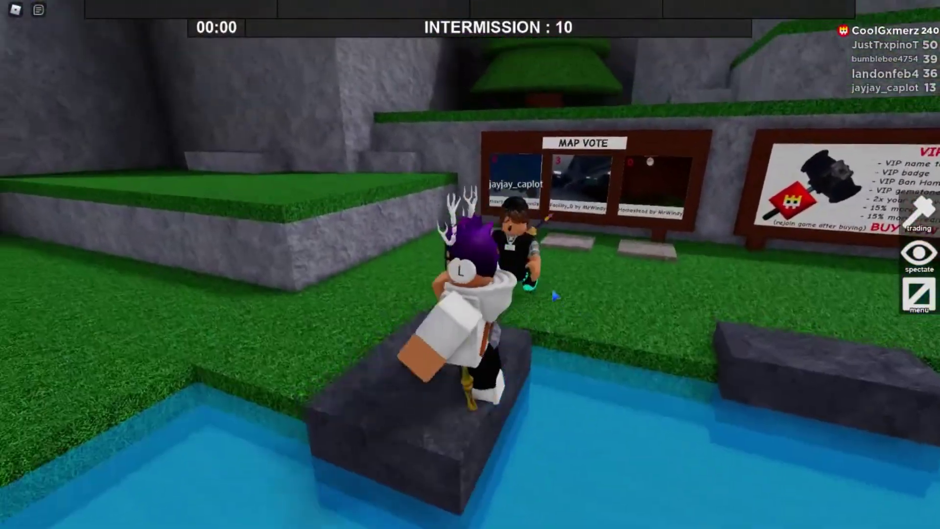
pyautogui.press('a')
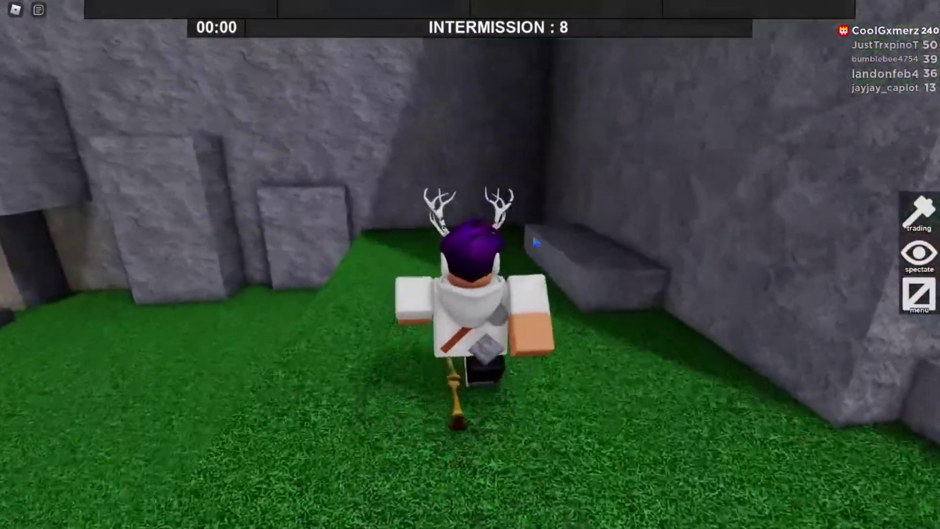
pyautogui.press('s')
pyautogui.press('w')
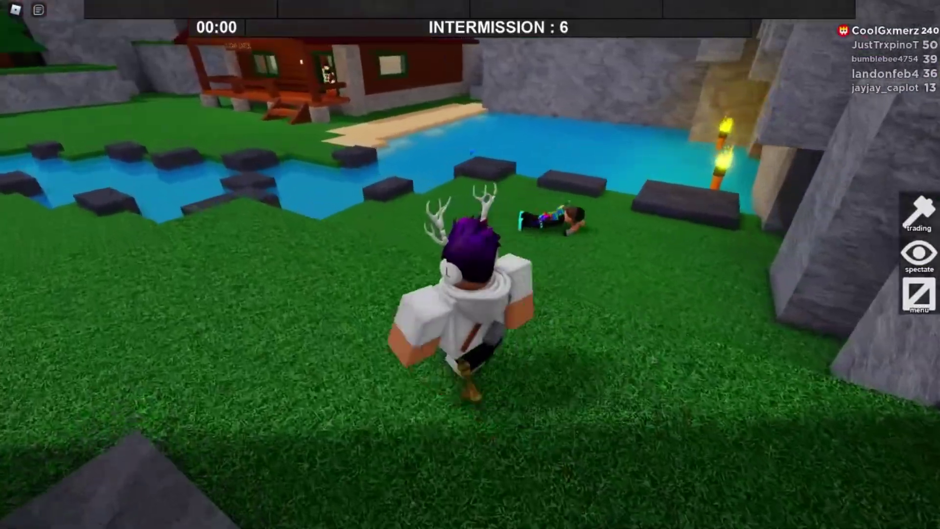
pyautogui.press('a')
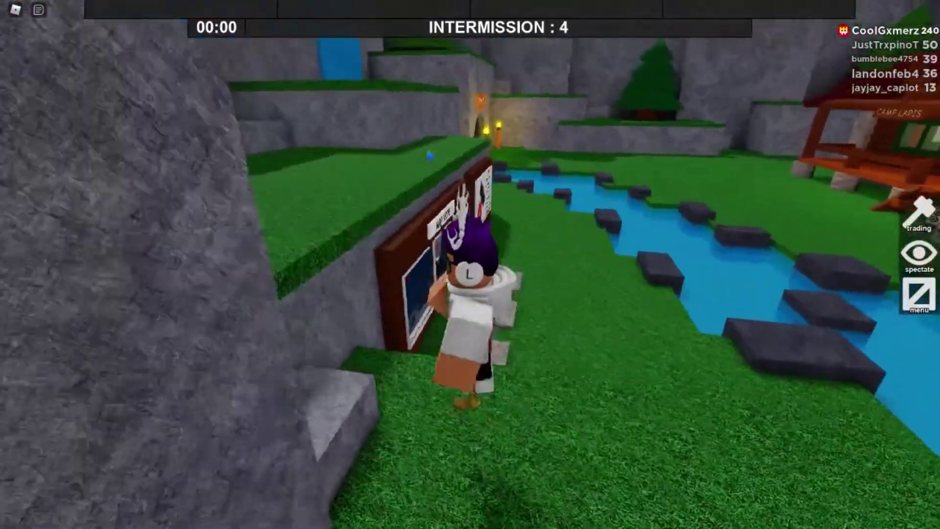
pyautogui.press('a')
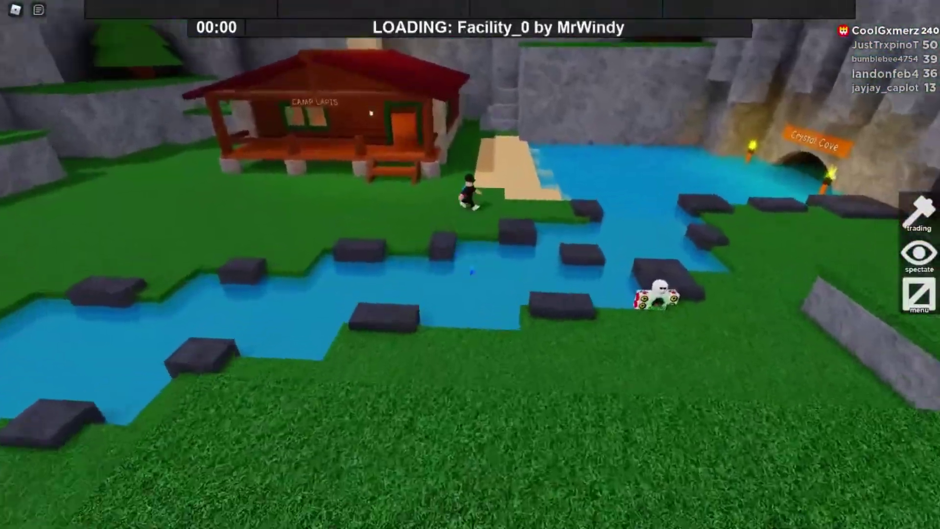
pyautogui.press('a')
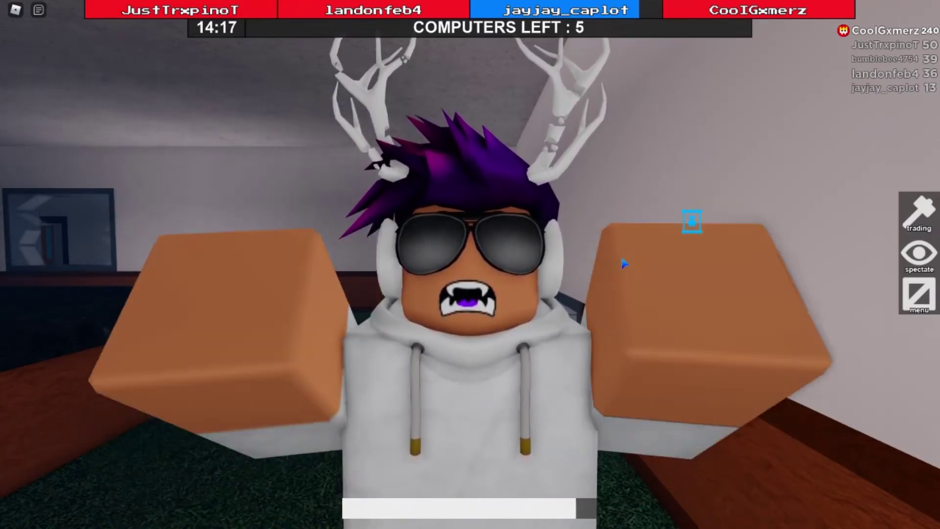
pyautogui.press('Left')
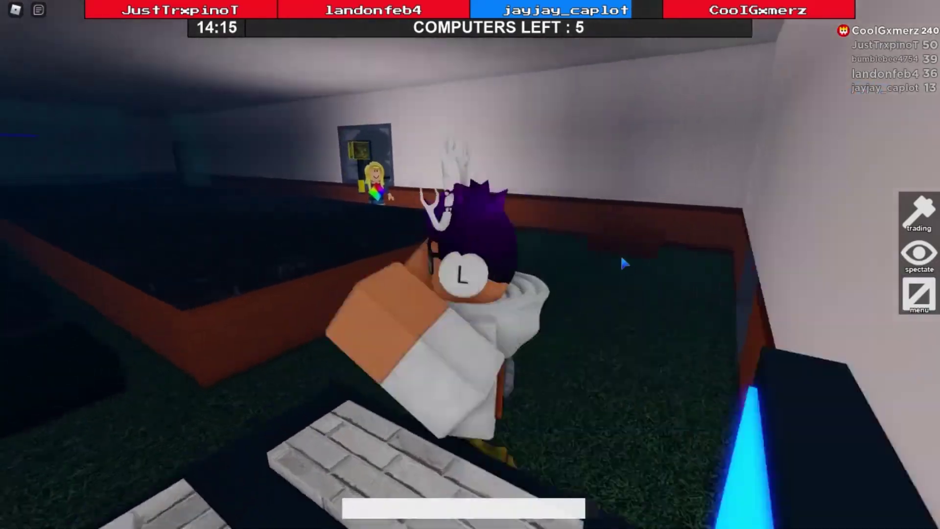
pyautogui.press('Left')
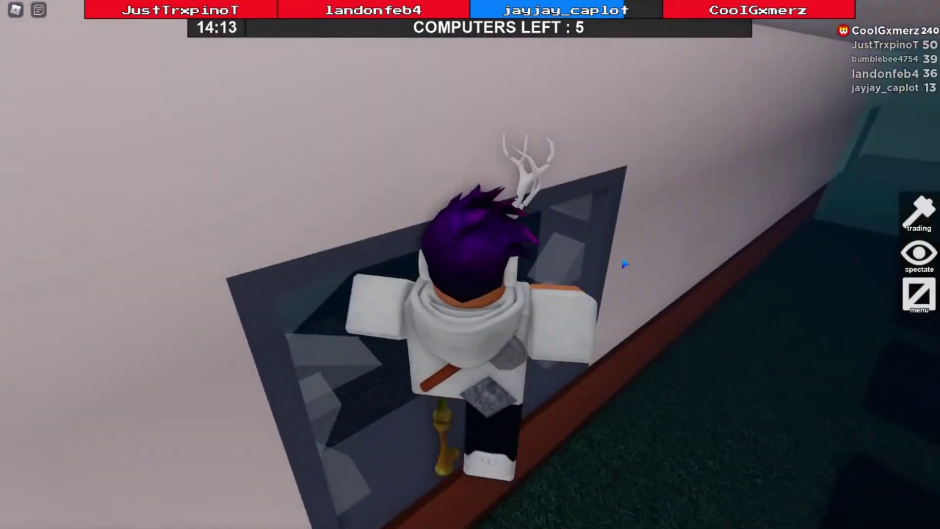